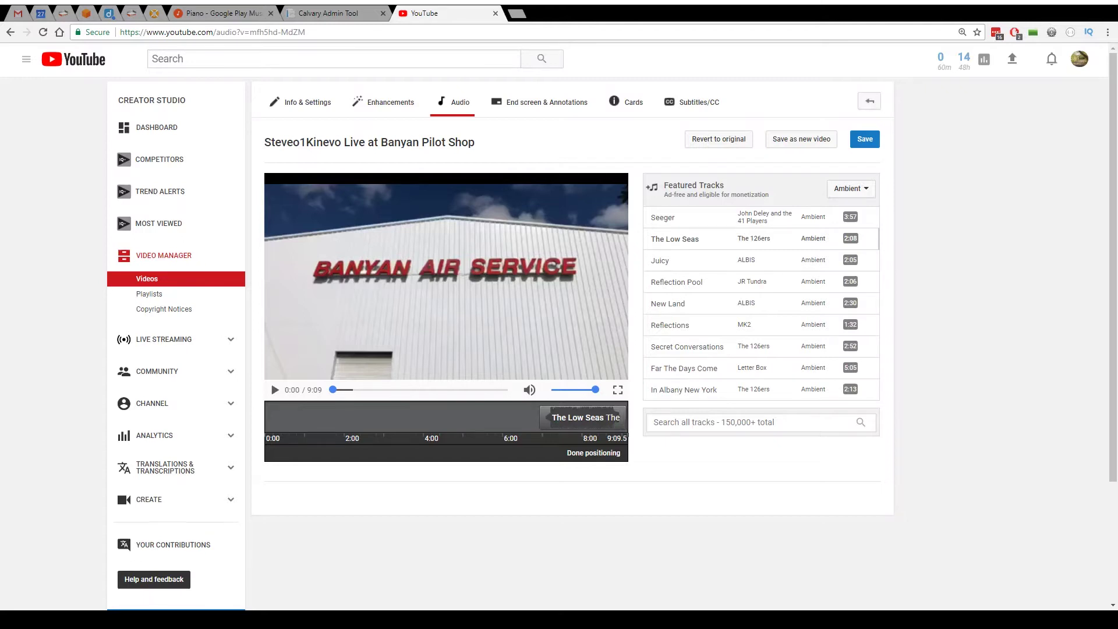
click(275, 390)
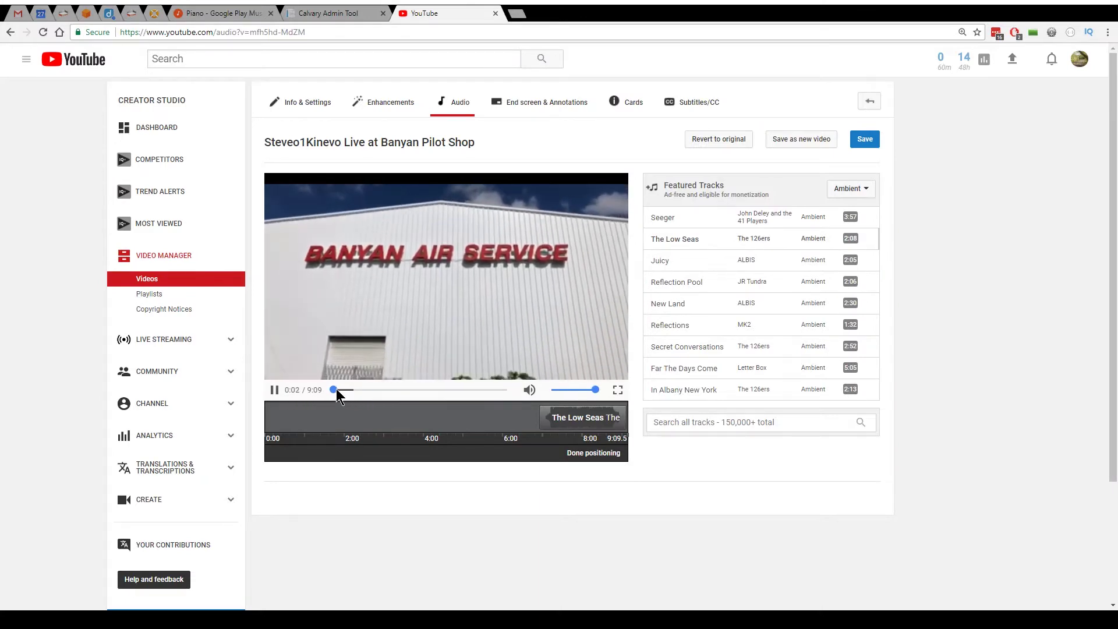
drag(334, 389, 468, 391)
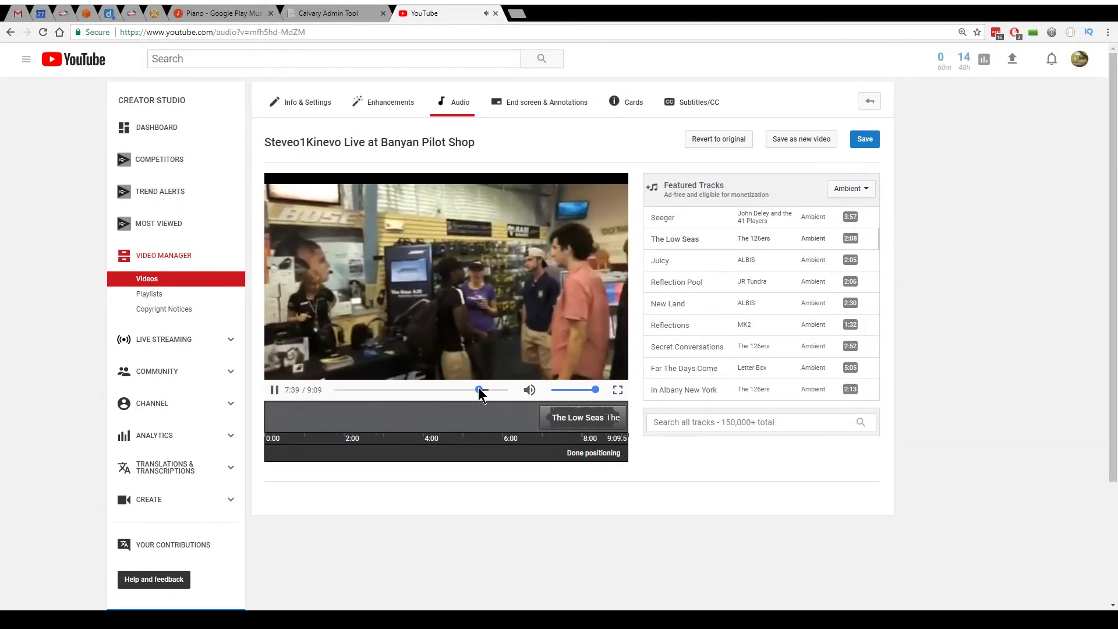
drag(478, 390, 381, 390)
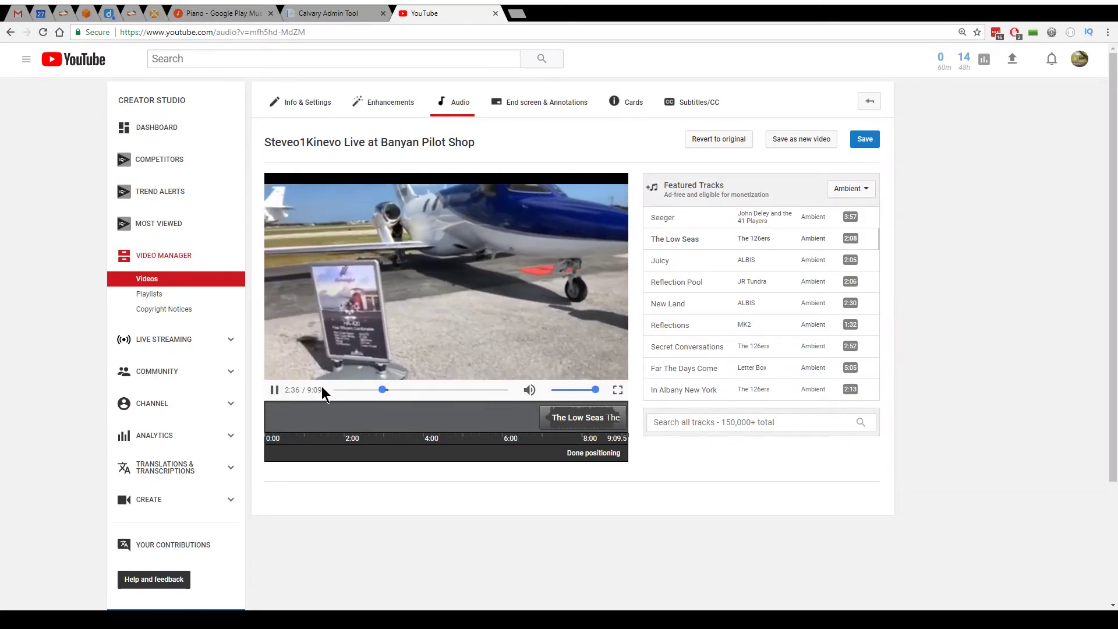
- Pause the preview and trim The Low Seas track to a thin sliver at the timeline's end
click(273, 389)
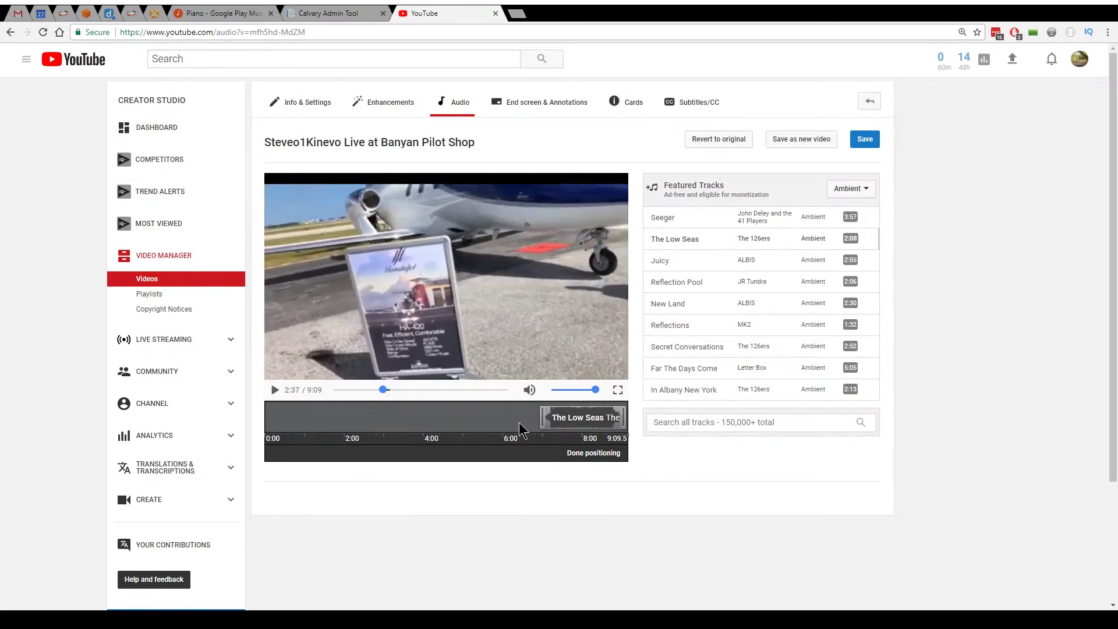
drag(539, 414, 622, 417)
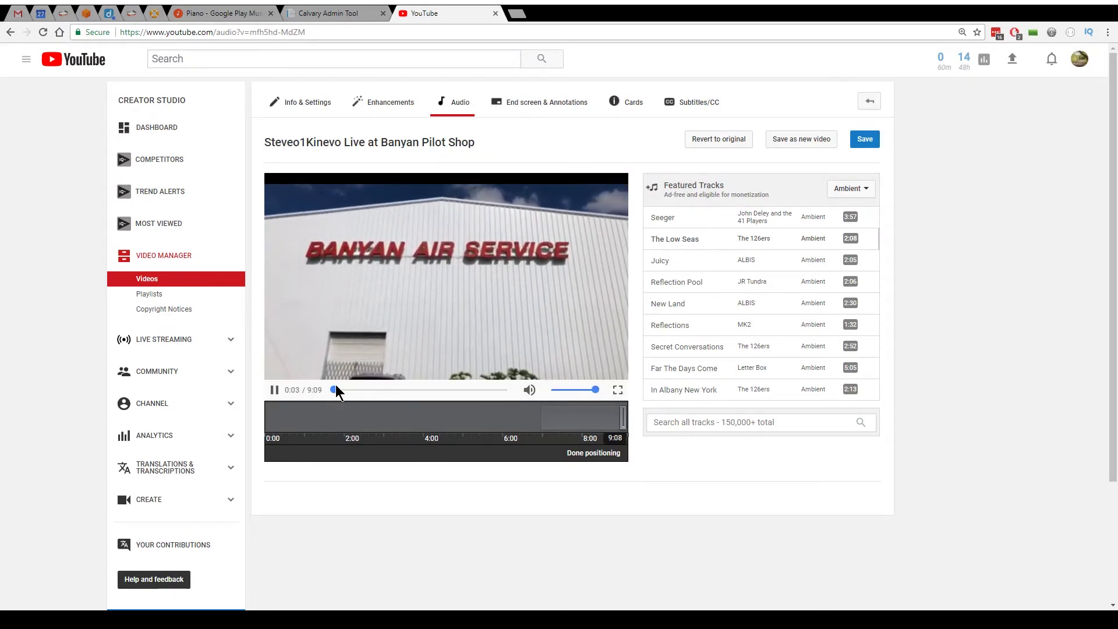
drag(334, 391, 504, 394)
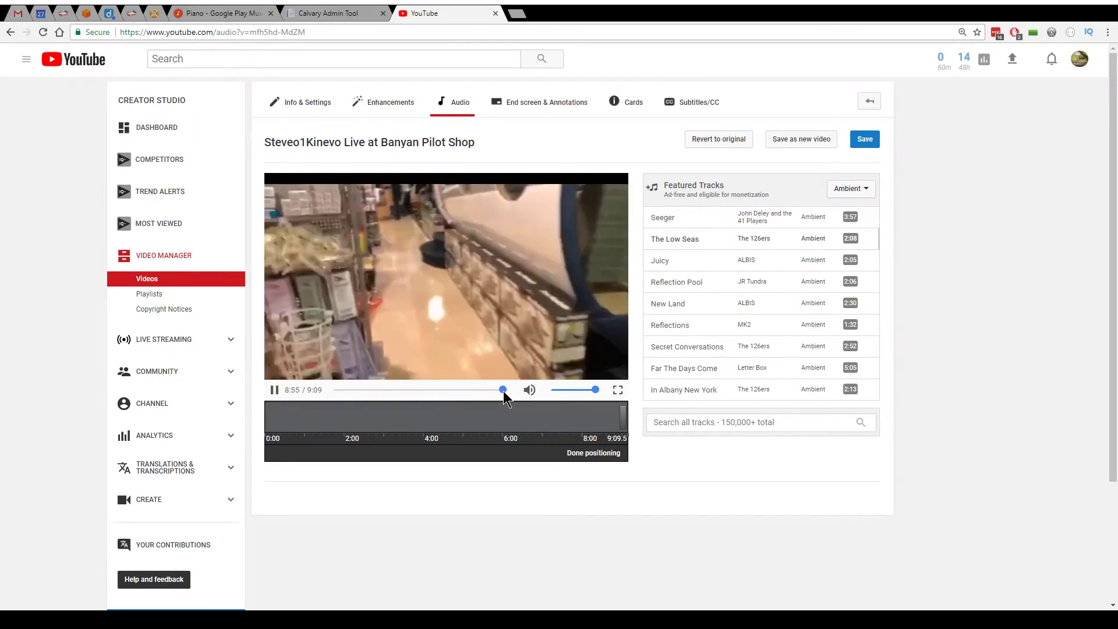